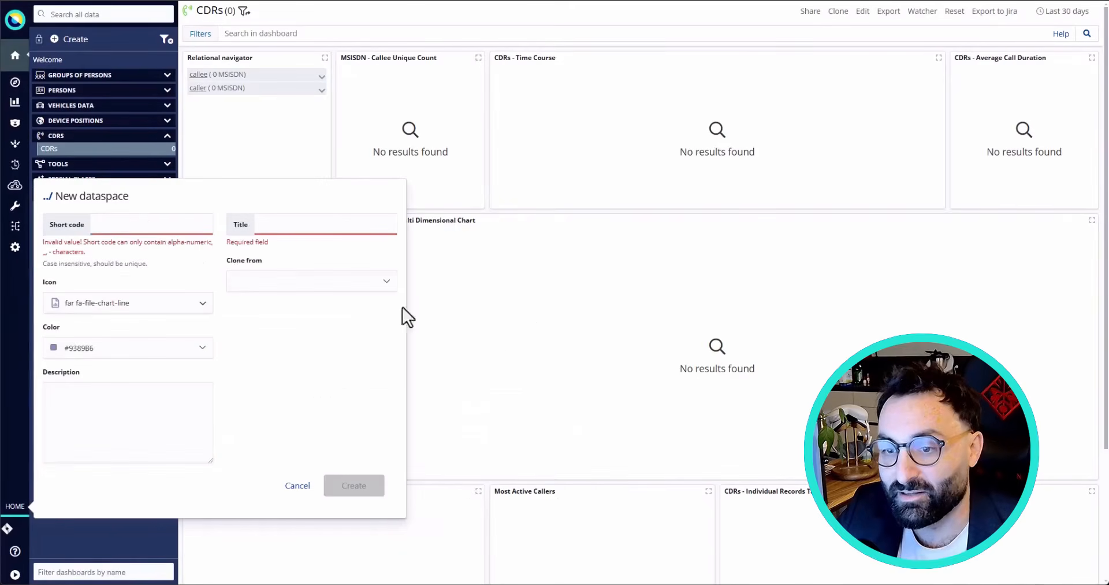
Give the new dataspace the short code "sirenB" and the title "Siren Bytes - importing data"
{"action": "type", "text": "siren"}
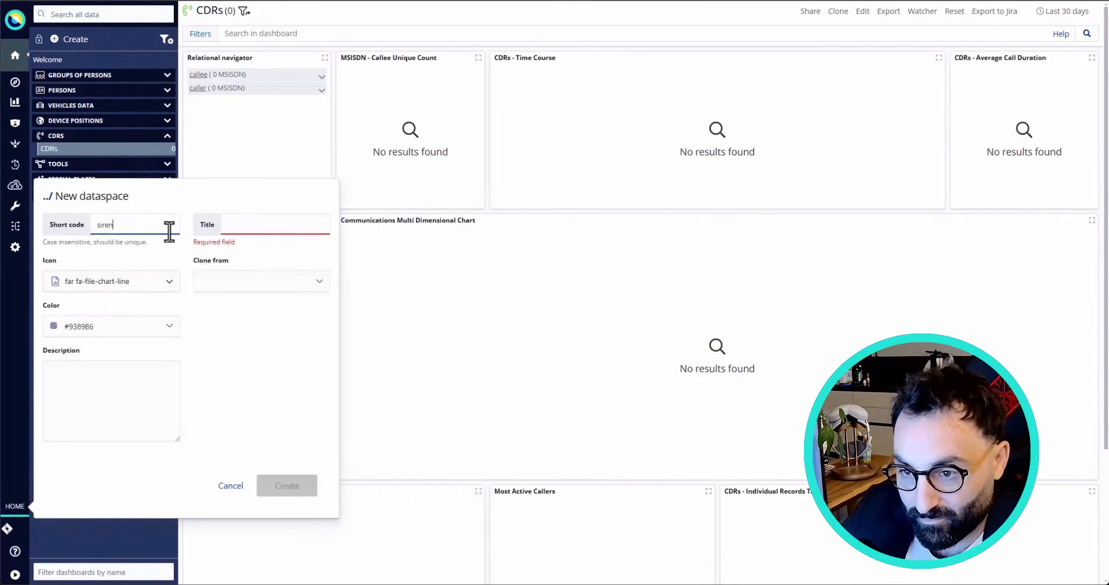
{"action": "type", "text": "B"}
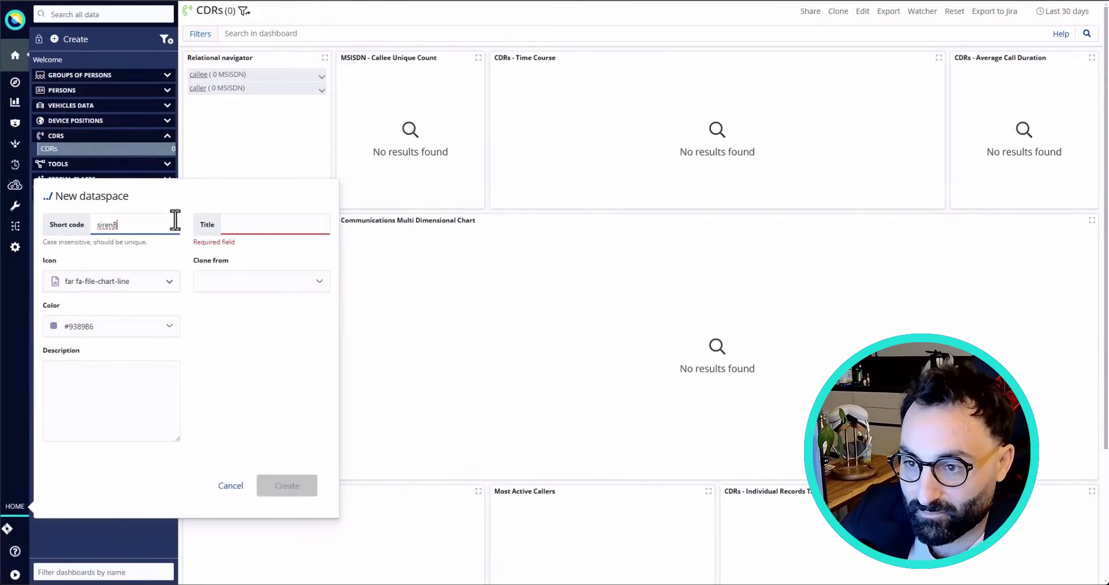
{"action": "left_click", "coordinate": [246, 225]}
{"action": "type", "text": "Siren"}
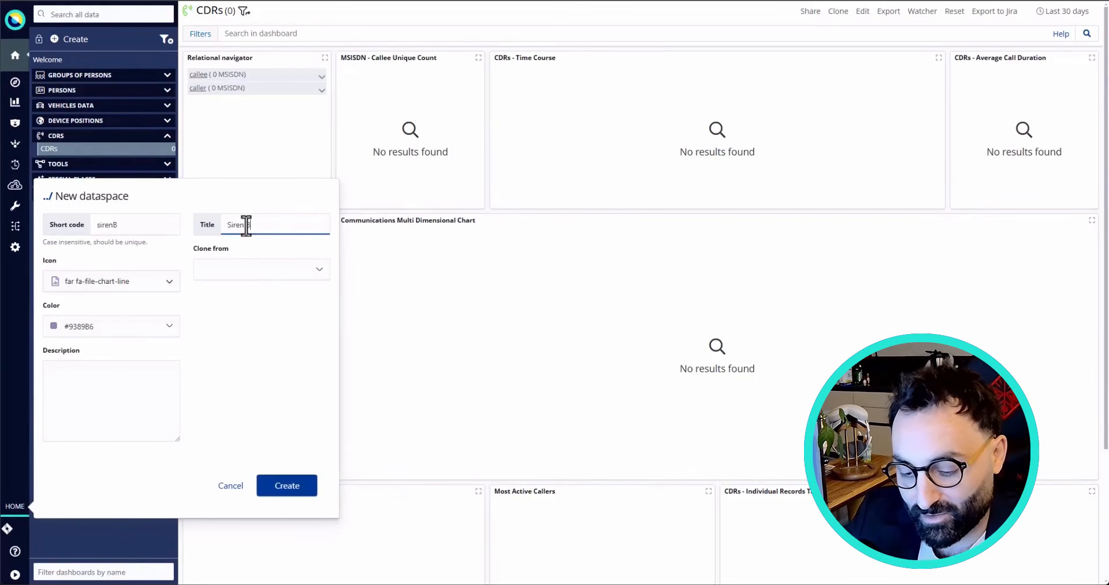
{"action": "type", "text": " Bytes - importing data"}
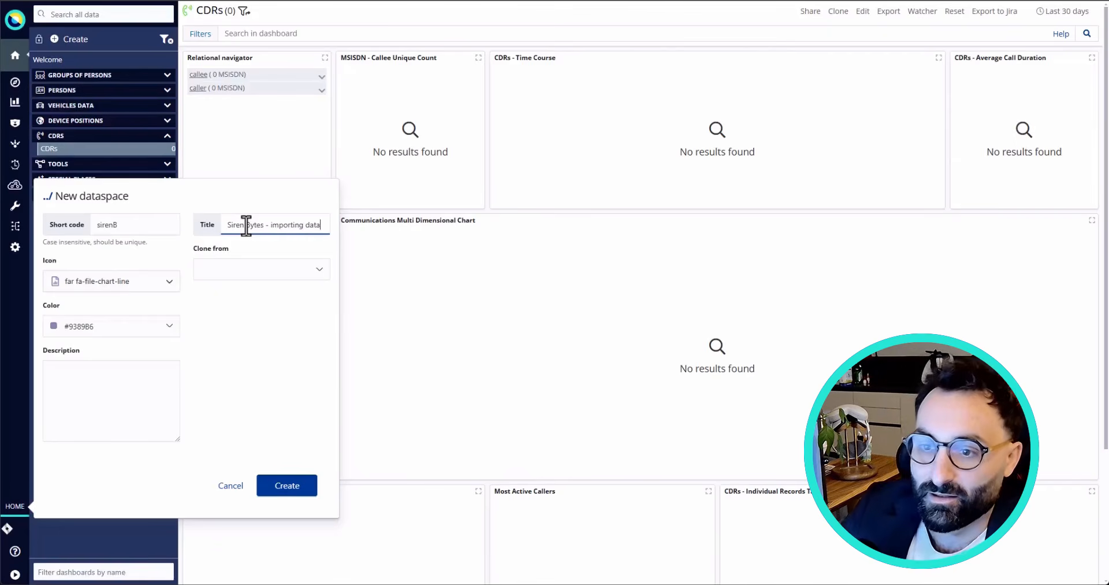
Set the new dataspace to be cloned from Default Dataspace (HOME)
{"action": "left_click", "coordinate": [245, 269]}
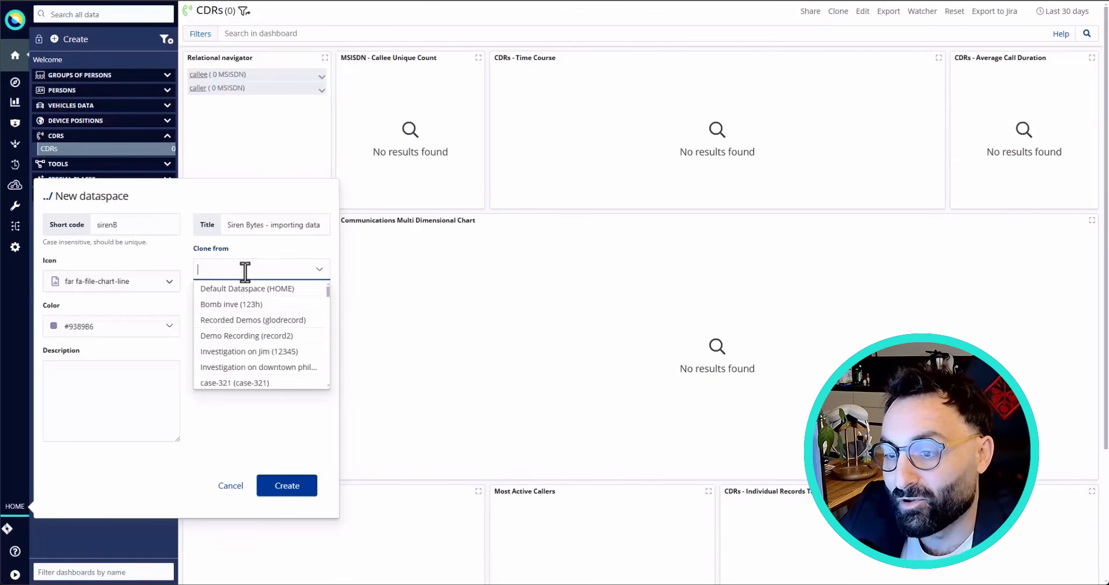
{"action": "type", "text": "ho"}
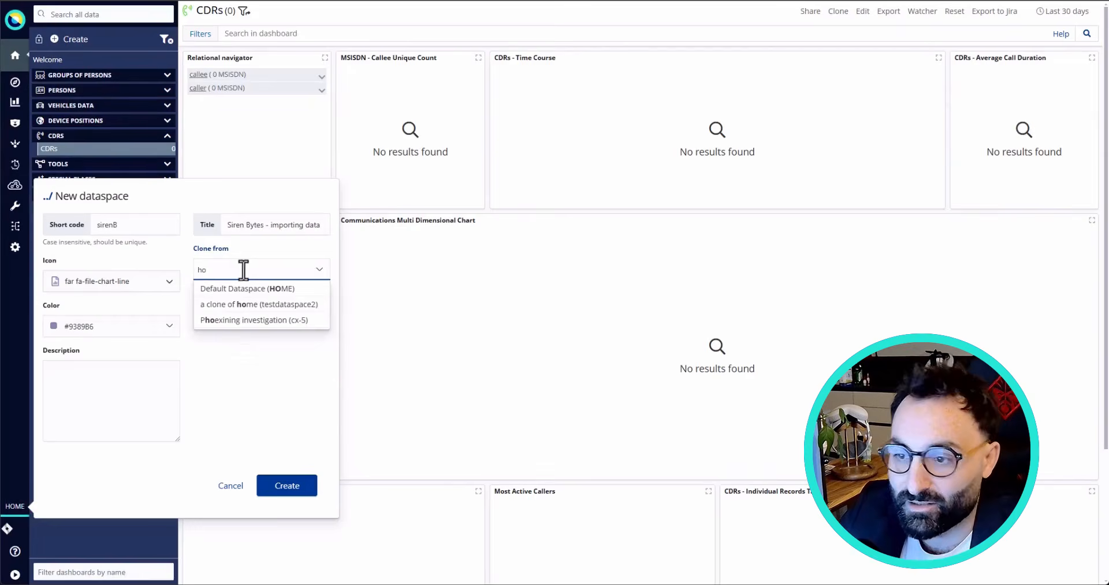
{"action": "left_click", "coordinate": [247, 288]}
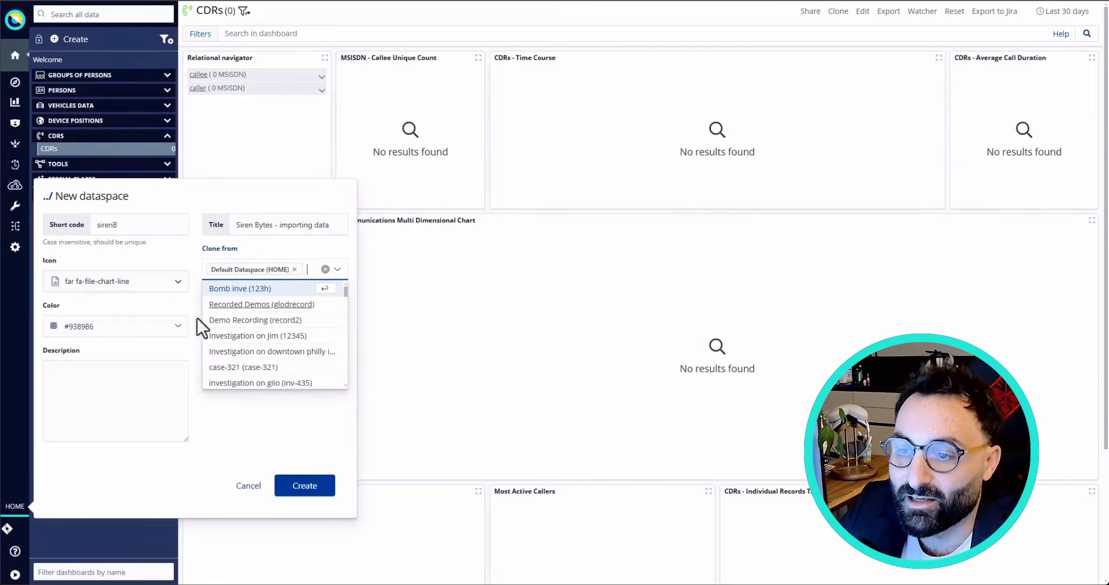
{"action": "left_click", "coordinate": [147, 387]}
Give the dataspace the fas fa-phone-volume icon, searching icons for "te", and the purple color #9170B8
{"action": "left_click", "coordinate": [174, 282]}
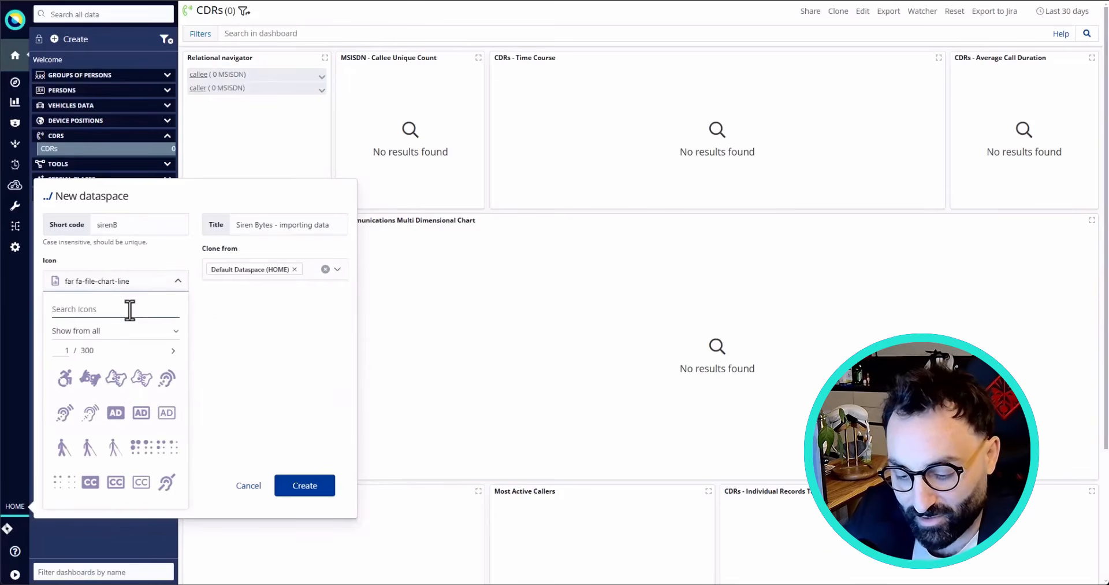
{"action": "type", "text": "te"}
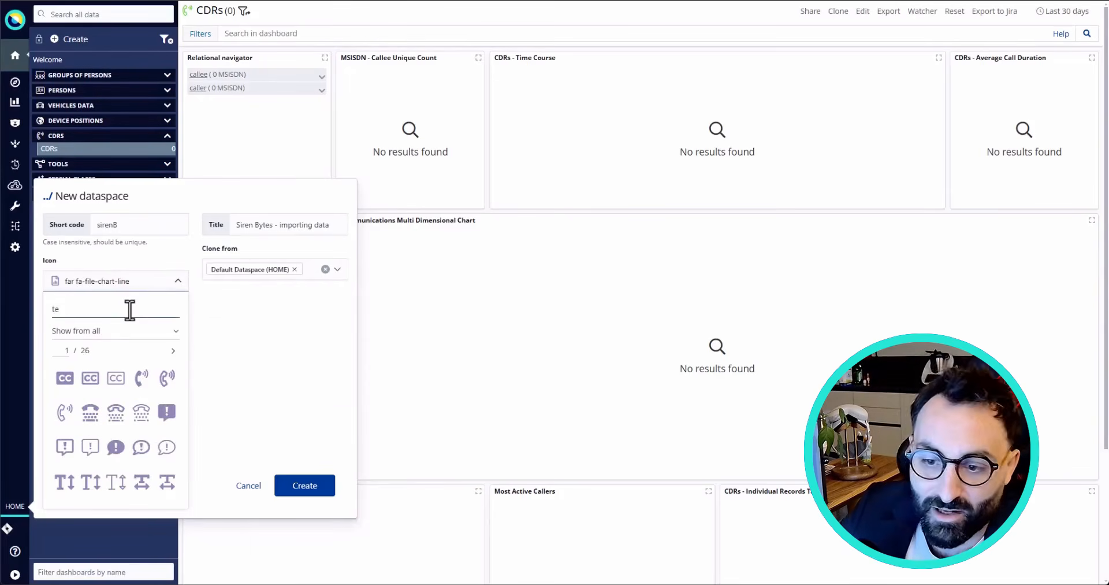
{"action": "left_click", "coordinate": [141, 380]}
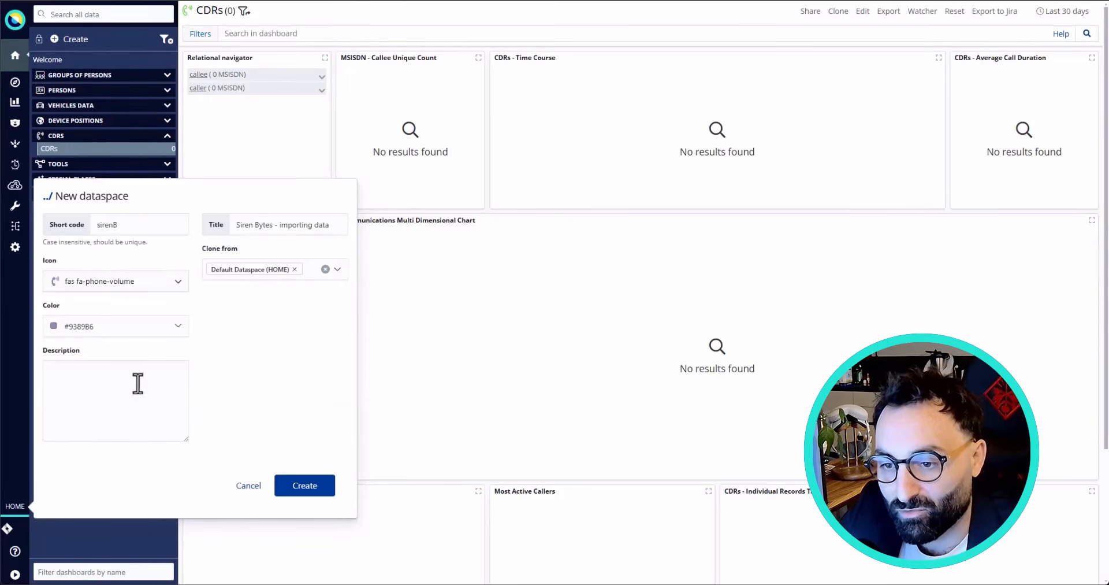
{"action": "left_click", "coordinate": [178, 326]}
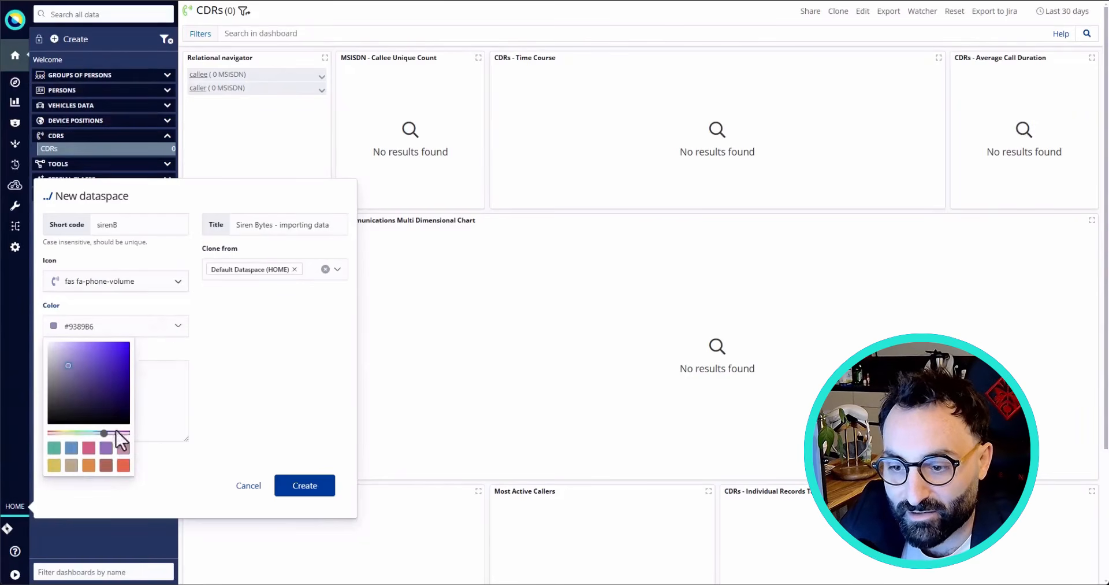
{"action": "left_click", "coordinate": [107, 450]}
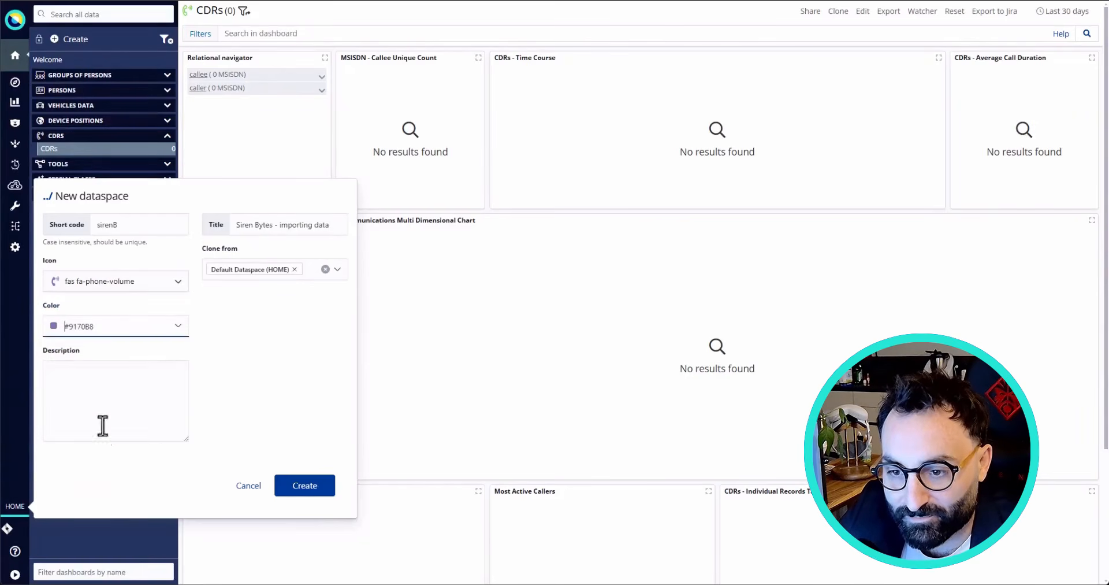
Describe the dataspace as "Private dataspace for CDR analytics" and create it
{"action": "left_click", "coordinate": [120, 387]}
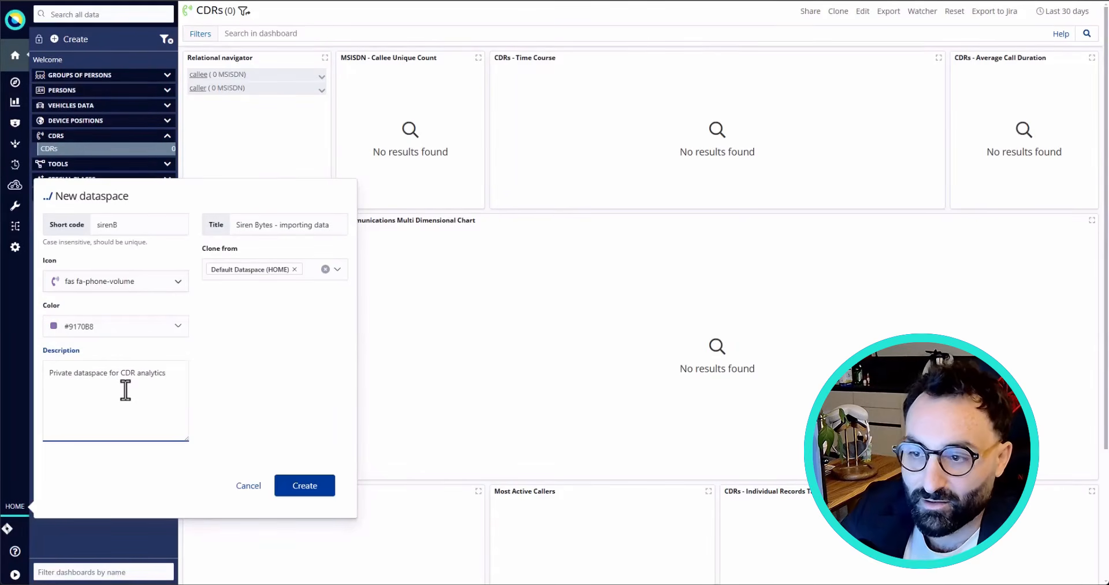
{"action": "left_click", "coordinate": [305, 485]}
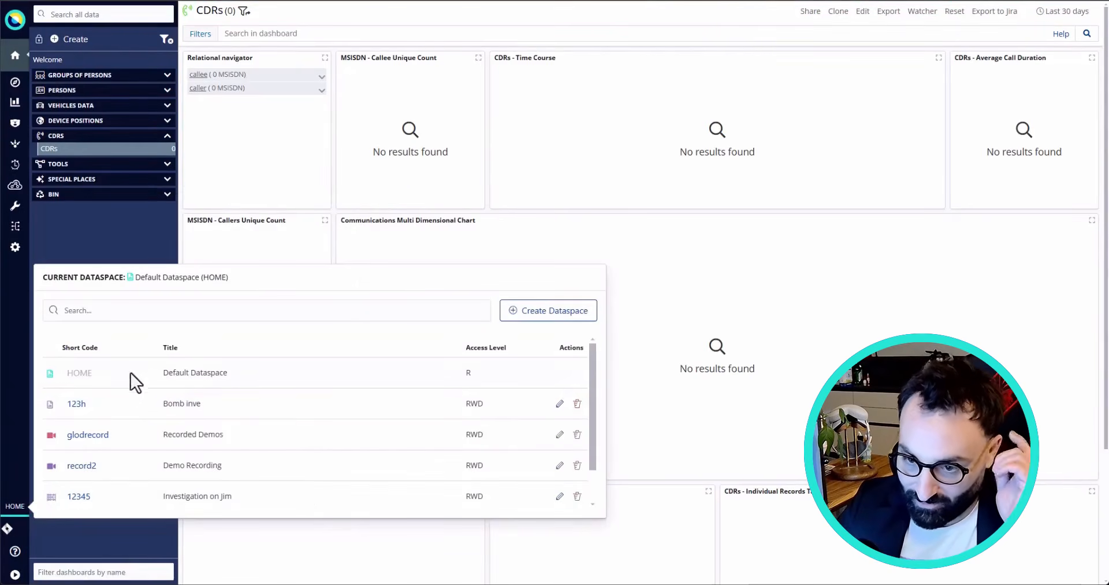
Switch to the sirenB dataspace by searching the dataspaces for "siren", and open its data model
{"action": "left_click", "coordinate": [109, 312]}
{"action": "type", "text": "siren"}
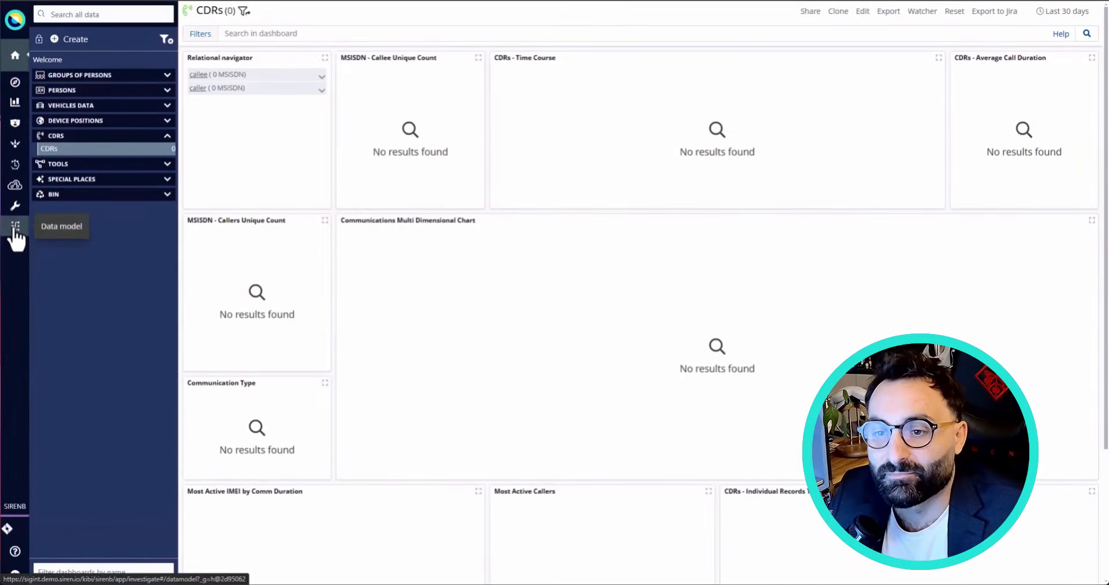
{"action": "left_click", "coordinate": [16, 226]}
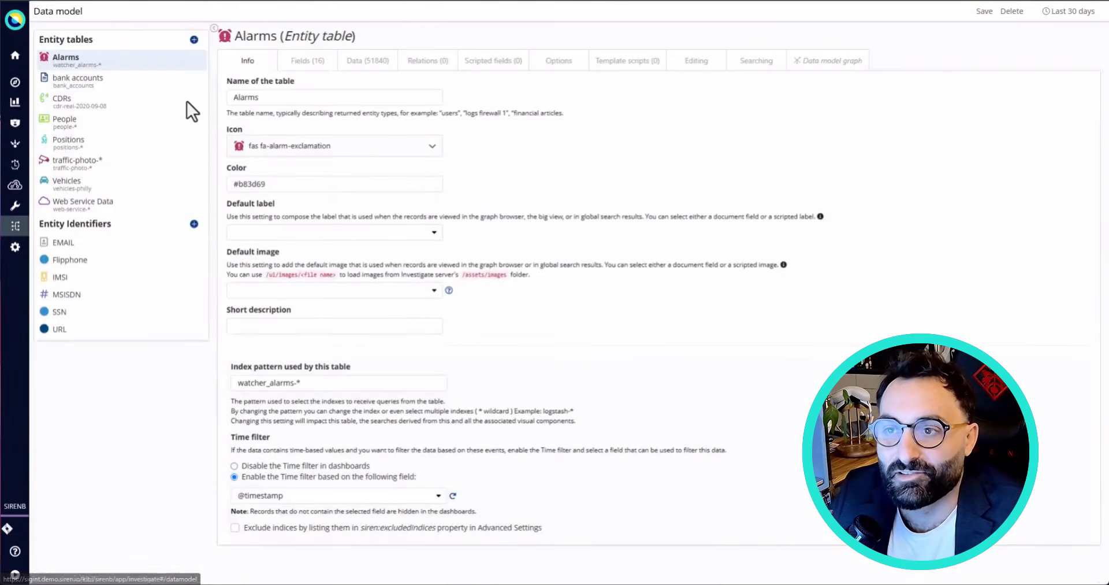
Begin adding CSV data to an existing entity table and upload "CDRs - Individual Records Table.csv"
{"action": "left_click", "coordinate": [194, 40]}
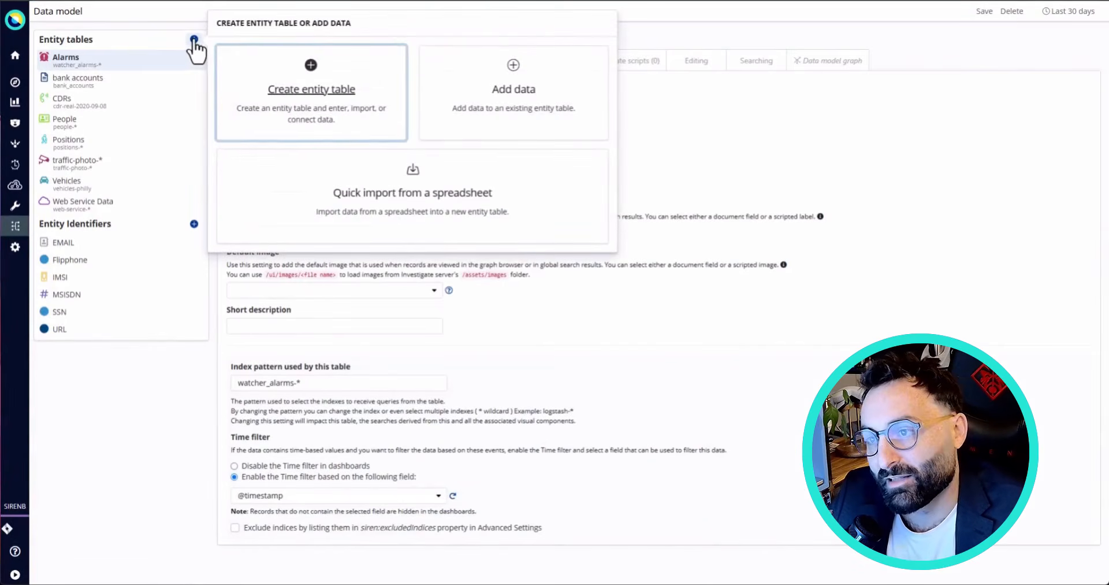
{"action": "left_click", "coordinate": [525, 101]}
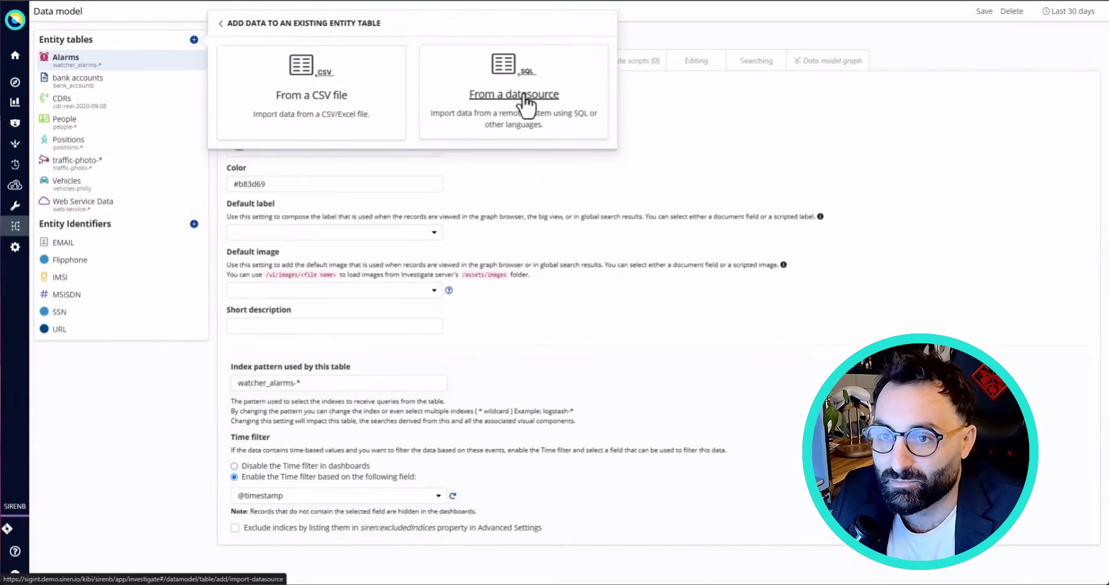
{"action": "left_click", "coordinate": [310, 105]}
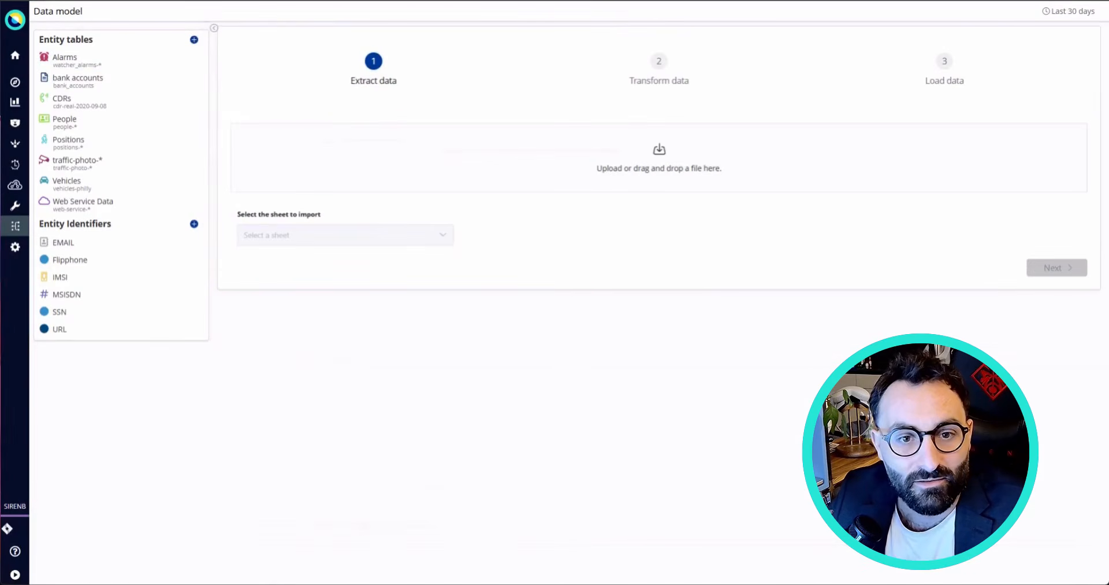
{"action": "left_click_drag", "start_coordinate": [448, 137], "coordinate": [552, 146]}
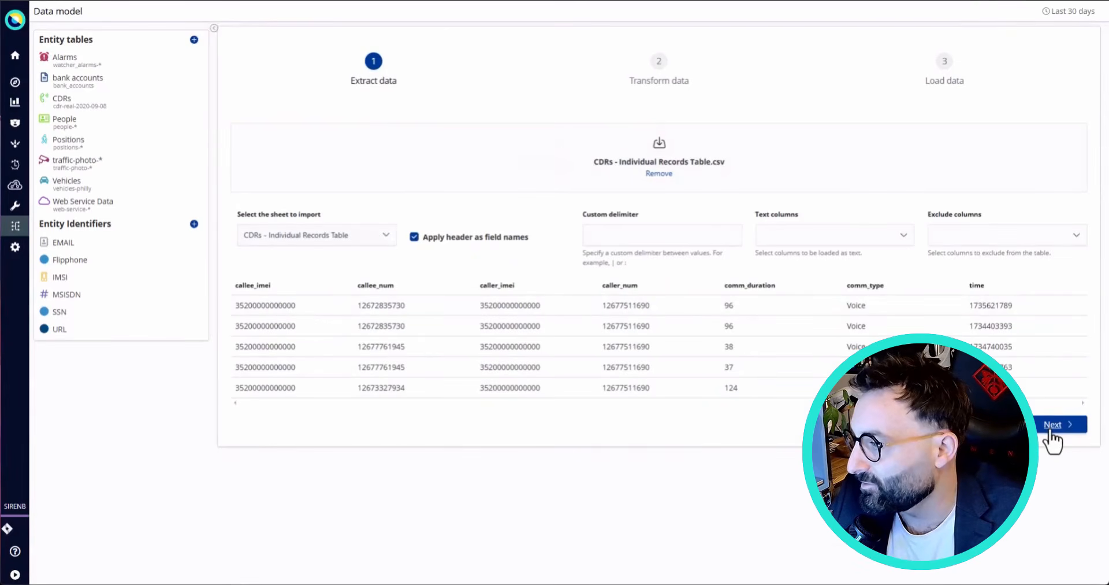
Choose CDRs as the target table for the transformation and map the source field time to the timestamp target field
{"action": "left_click", "coordinate": [1050, 433]}
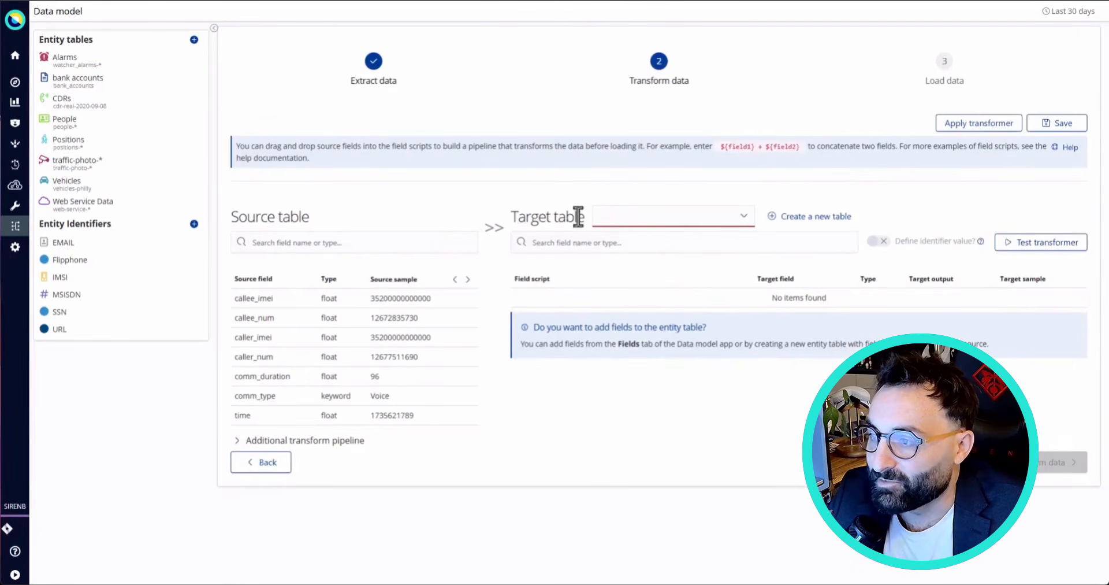
{"action": "left_click", "coordinate": [644, 221]}
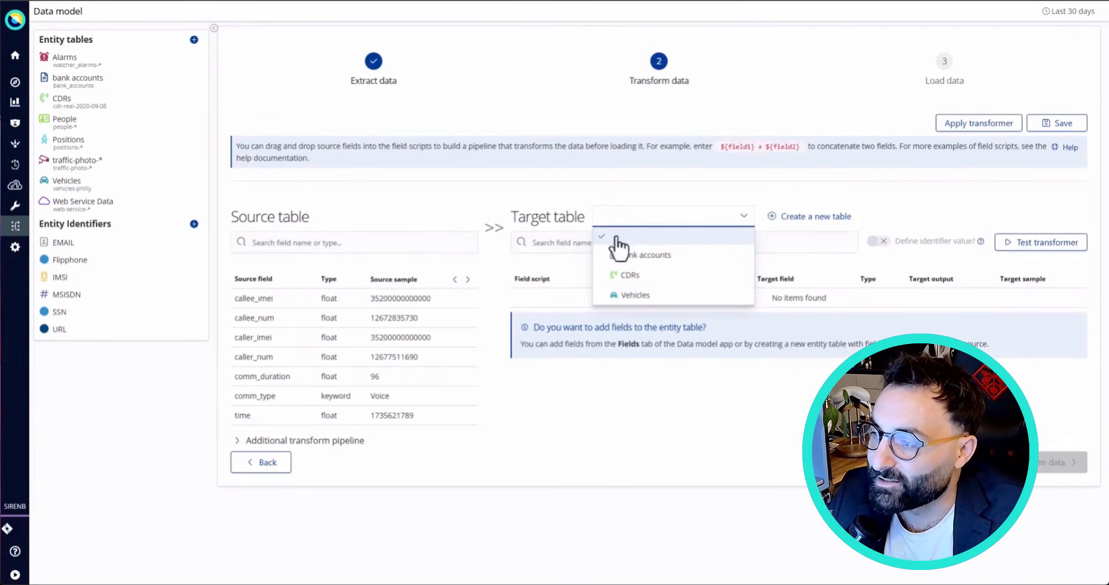
{"action": "left_click", "coordinate": [634, 276]}
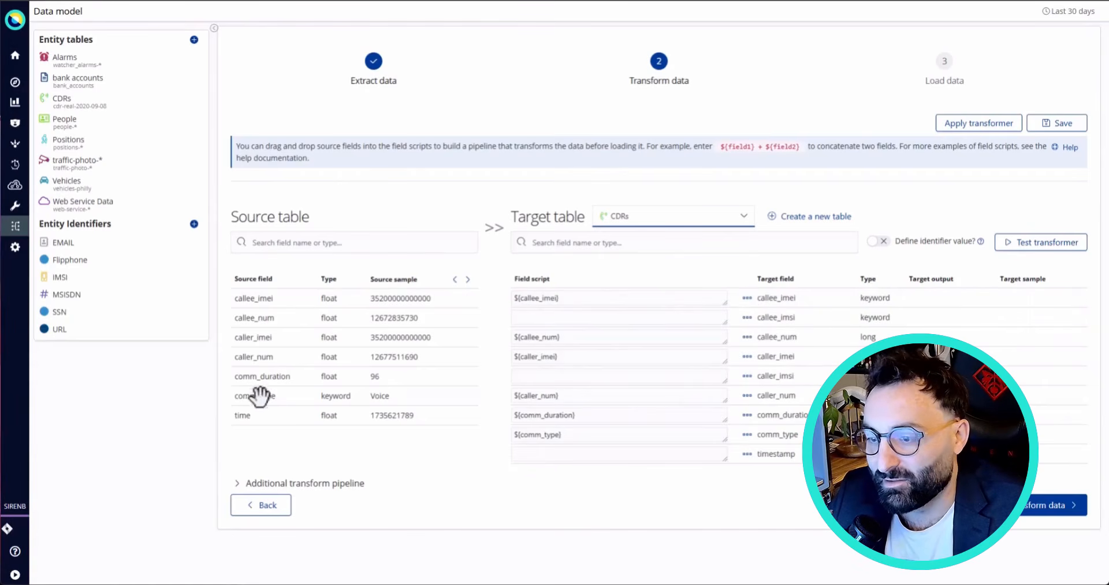
{"action": "left_click_drag", "start_coordinate": [243, 414], "coordinate": [545, 459]}
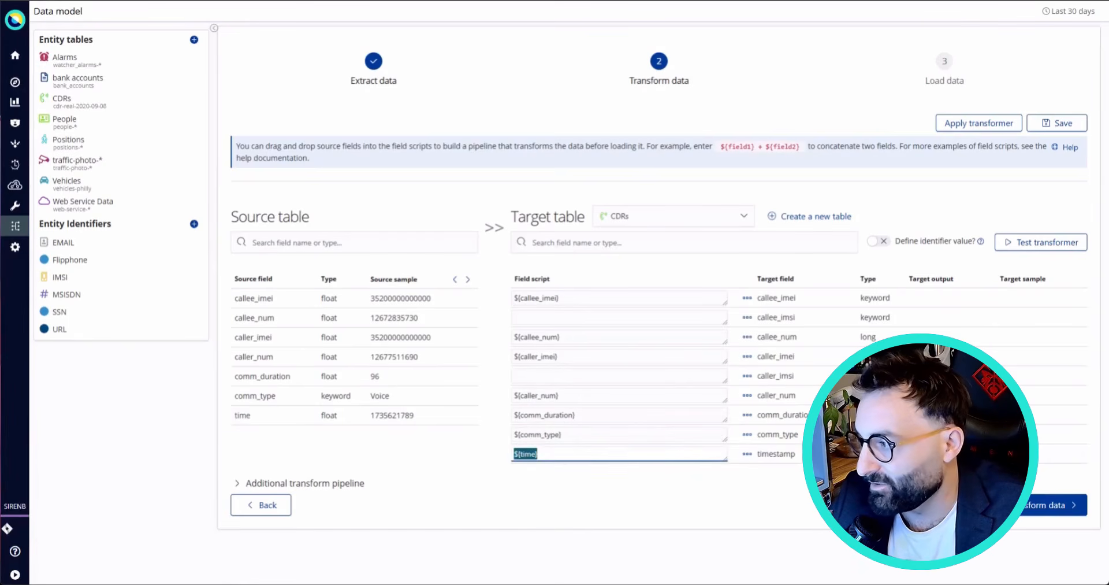
Test the transformer, then transform the data and load it into the CDRs table
{"action": "left_click", "coordinate": [1037, 245]}
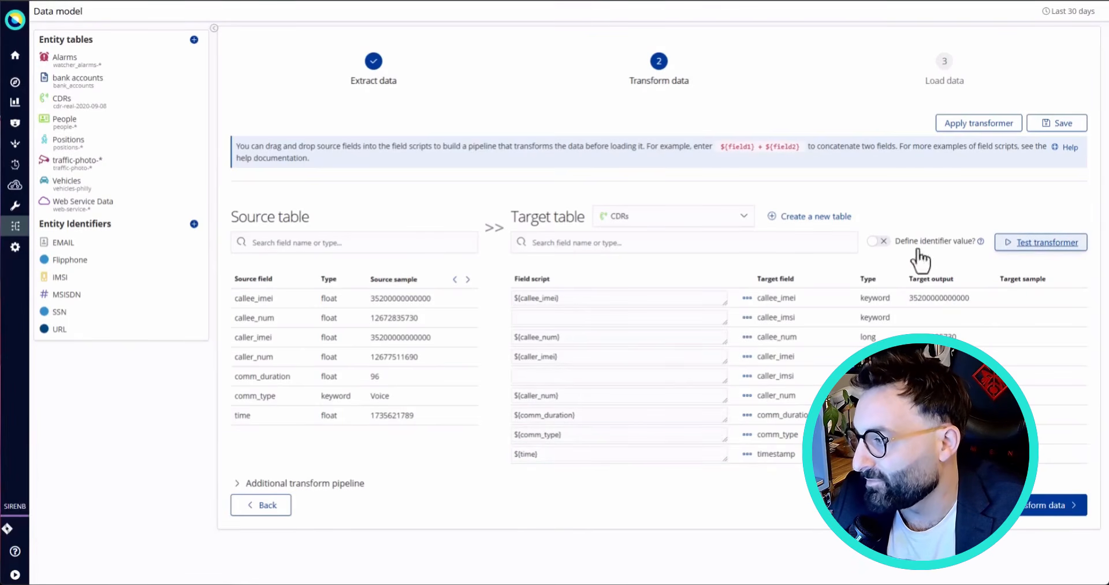
{"action": "left_click", "coordinate": [1037, 511]}
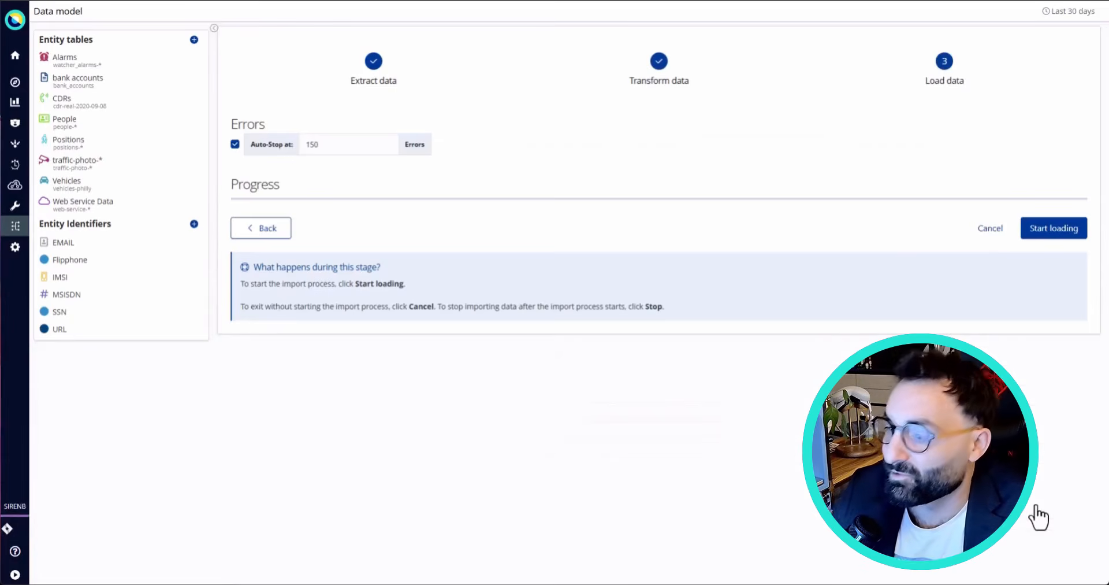
{"action": "left_click", "coordinate": [1053, 229]}
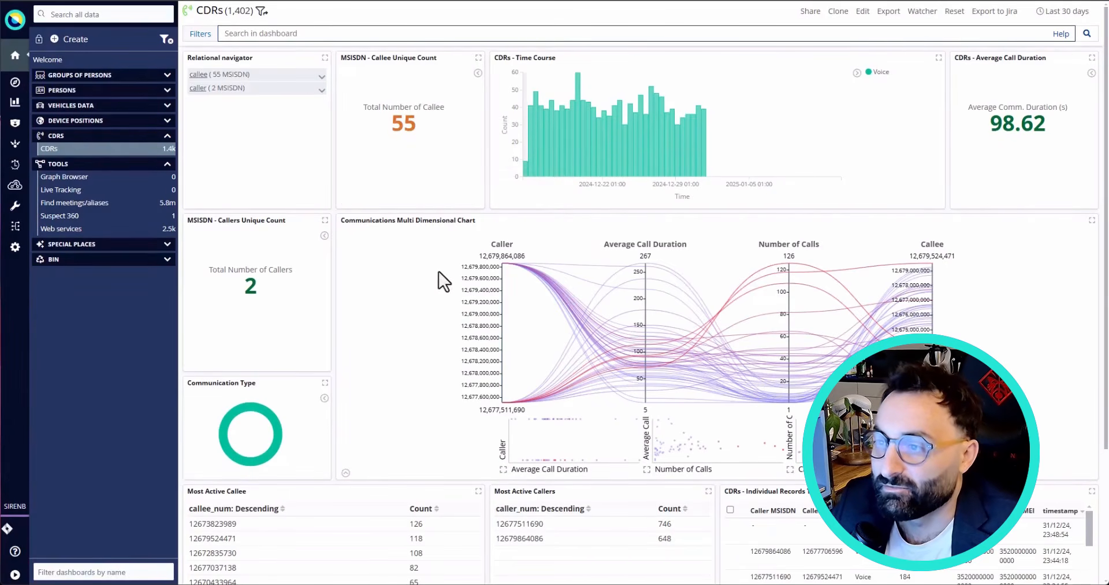
Filter the CDRs dashboard to the second number listed under Most Active Callers
{"action": "scroll", "coordinate": [445, 269], "scroll_direction": "down", "scroll_amount": 1}
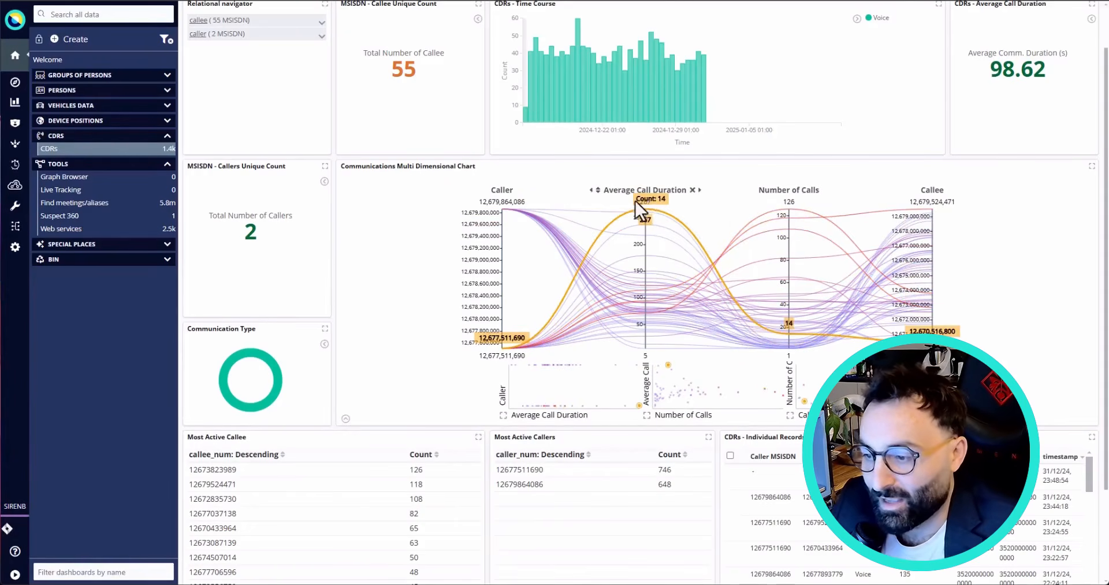
{"action": "scroll", "coordinate": [636, 201], "scroll_direction": "down", "scroll_amount": 1}
{"action": "scroll", "coordinate": [635, 201], "scroll_direction": "down", "scroll_amount": 1}
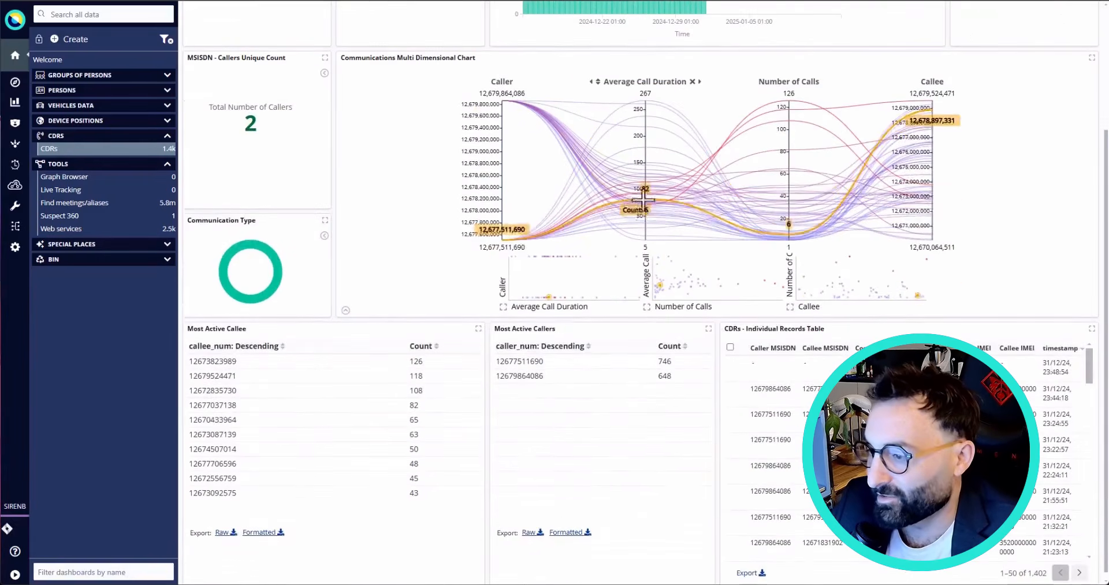
{"action": "mouse_move", "coordinate": [508, 382]}
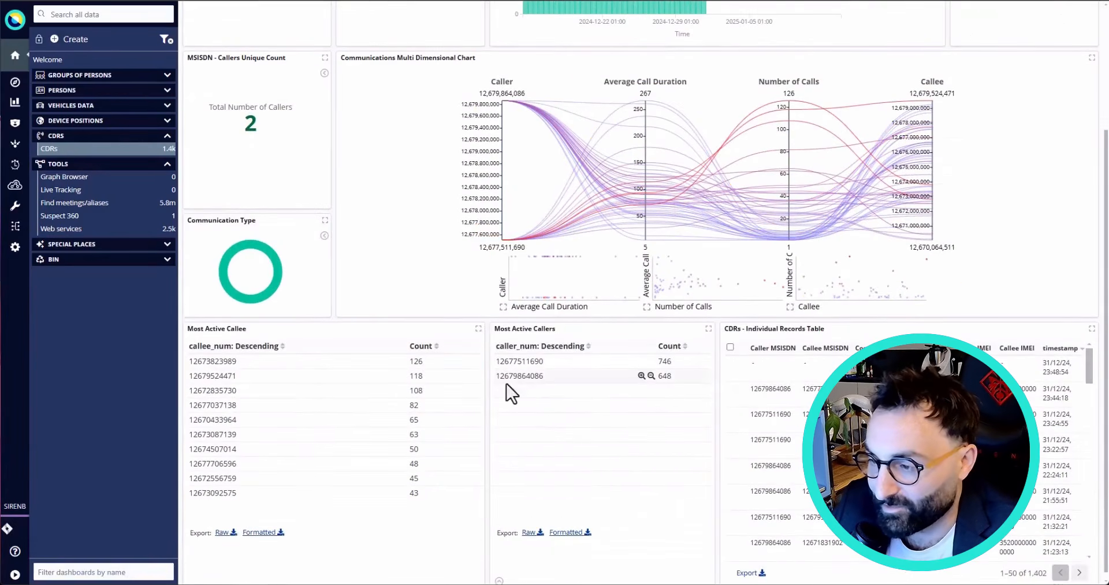
{"action": "left_click", "coordinate": [642, 376]}
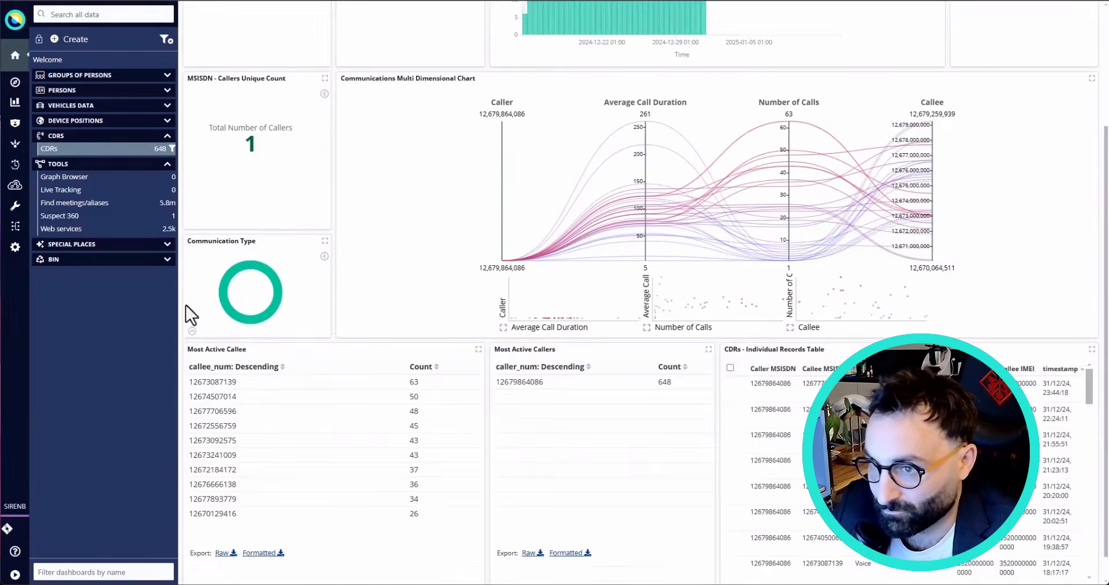
Examine the filtered caller's charts, most active callees and individual call records on the CDRs dashboard
{"action": "scroll", "coordinate": [254, 317], "scroll_direction": "up", "scroll_amount": 3}
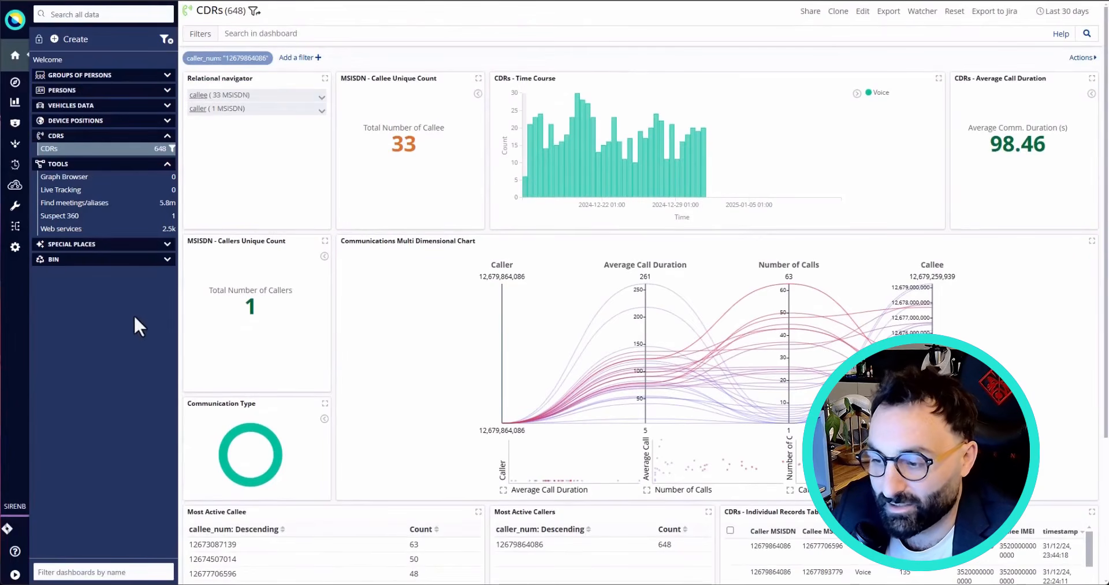
{"action": "scroll", "coordinate": [81, 331], "scroll_direction": "down", "scroll_amount": 3}
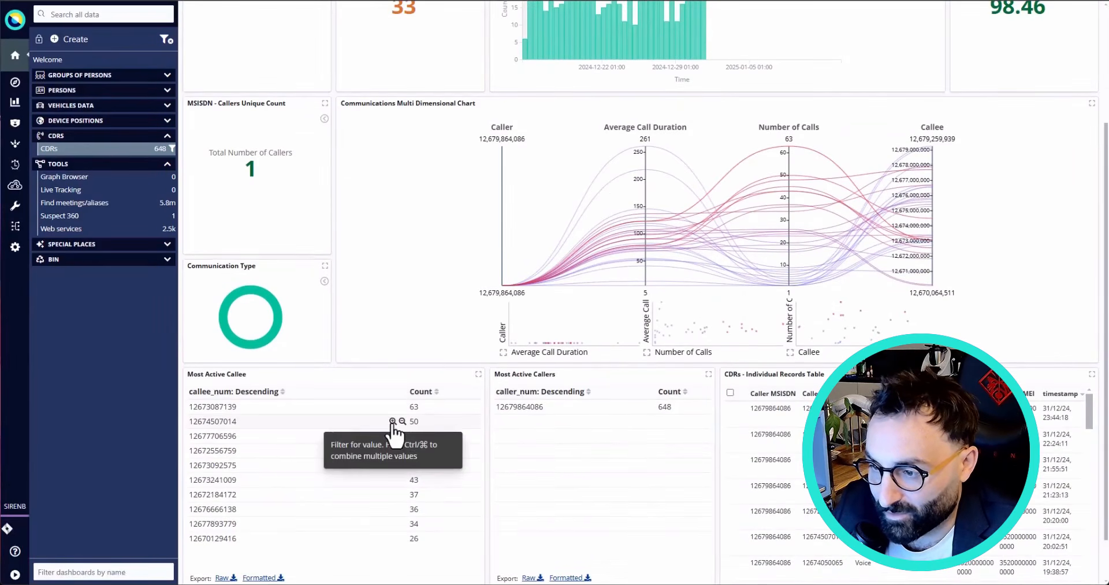
{"action": "left_click", "coordinate": [393, 436]}
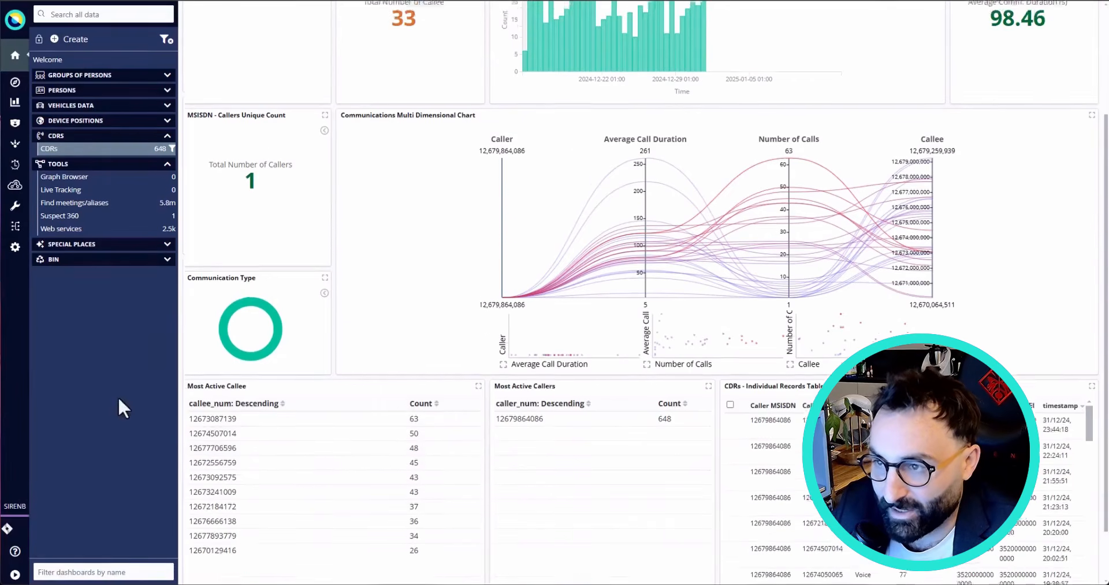
{"action": "scroll", "coordinate": [248, 266], "scroll_direction": "down", "scroll_amount": 4}
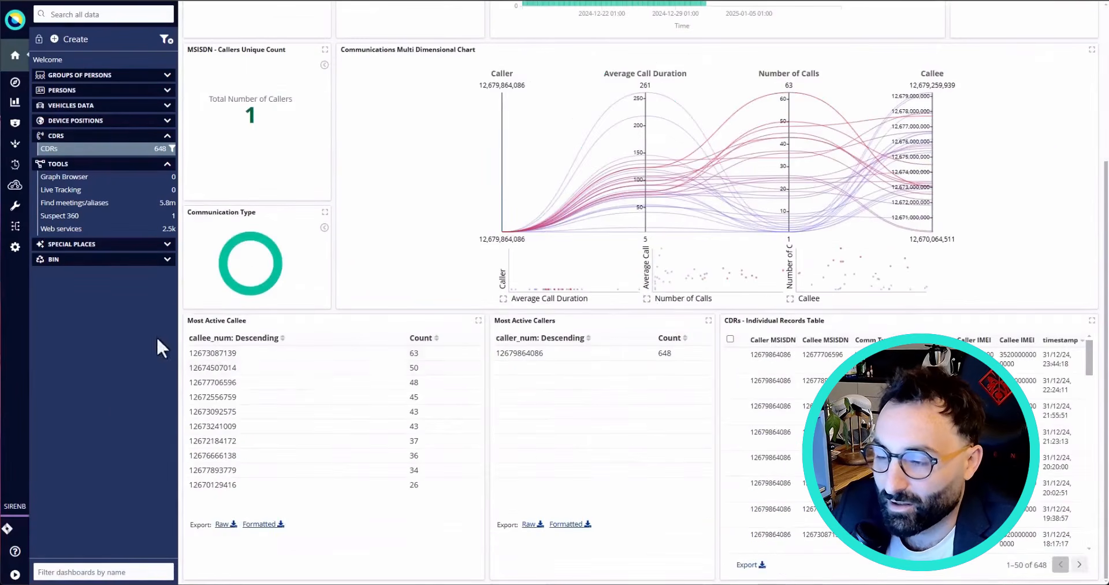
Narrow the CDRs dashboard to the first three numbers listed under Most Active Callee
{"action": "scroll", "coordinate": [243, 272], "scroll_direction": "up", "scroll_amount": 4}
{"action": "left_click", "coordinate": [586, 59]}
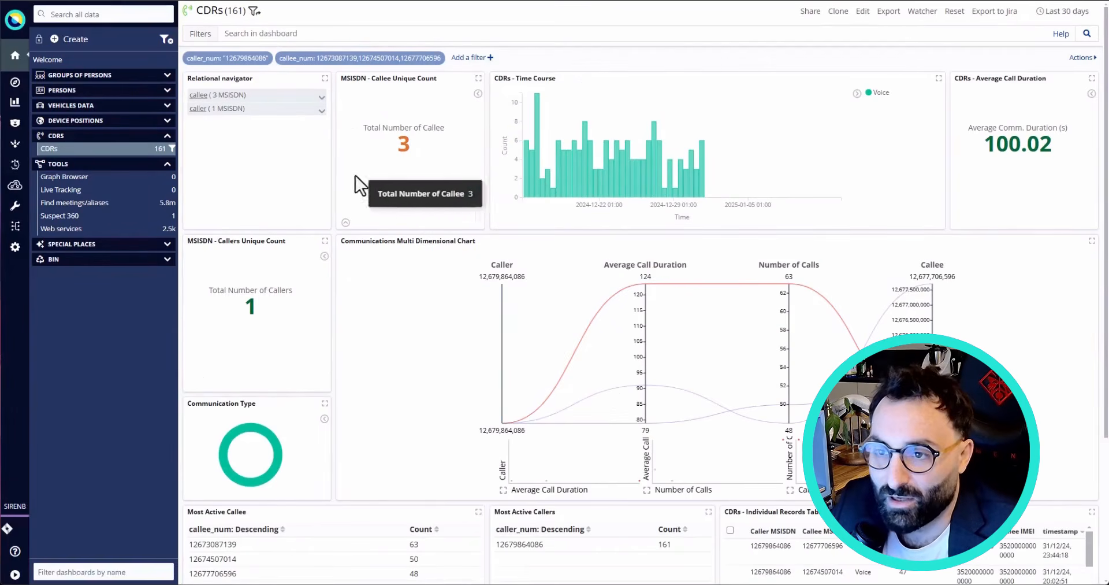
Add the filtered CDRs to the Graph Browser as caller and callee entities only, leaving out the CDR records themselves
{"action": "left_click", "coordinate": [101, 179]}
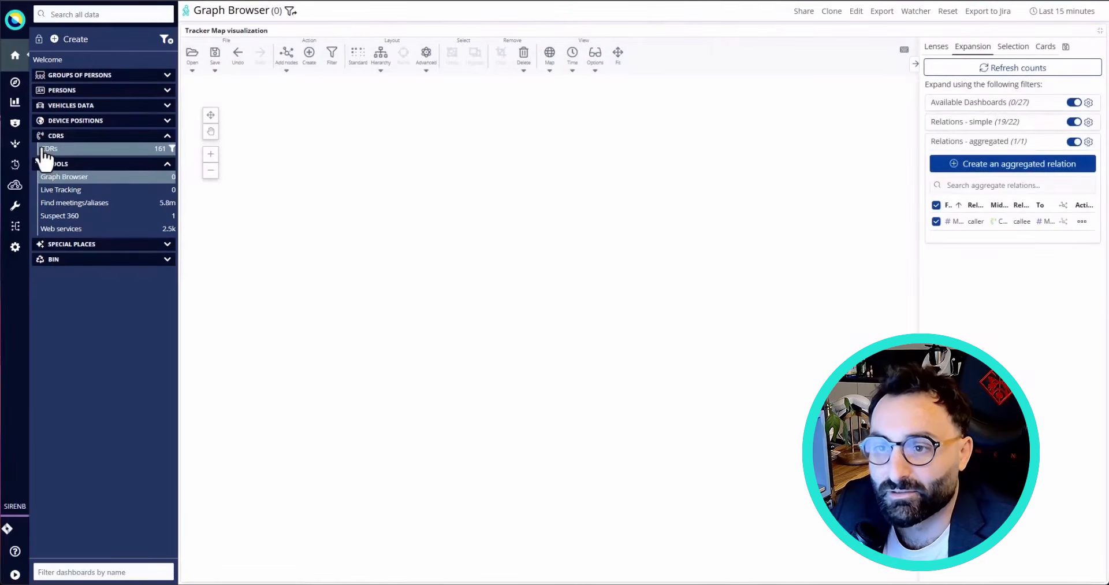
{"action": "left_click_drag", "start_coordinate": [43, 149], "coordinate": [452, 198]}
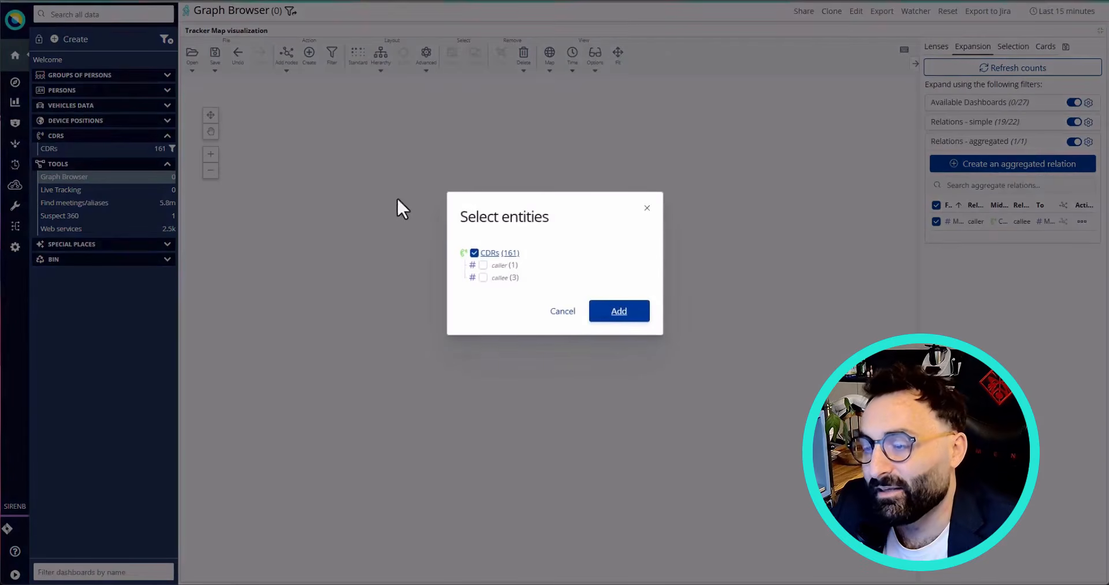
{"action": "left_click", "coordinate": [474, 252]}
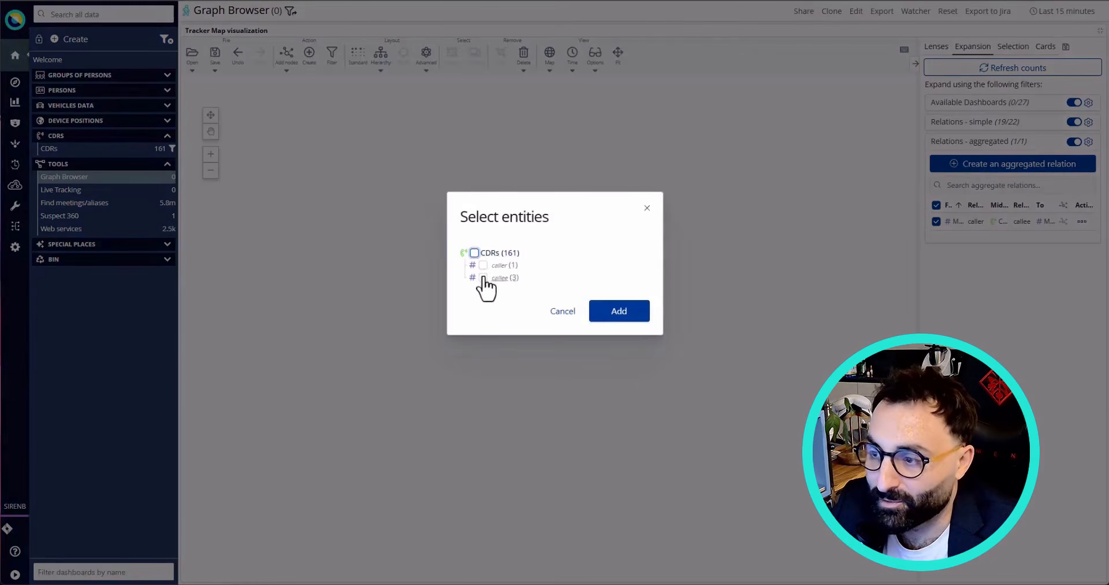
{"action": "left_click", "coordinate": [485, 265]}
{"action": "left_click", "coordinate": [485, 277]}
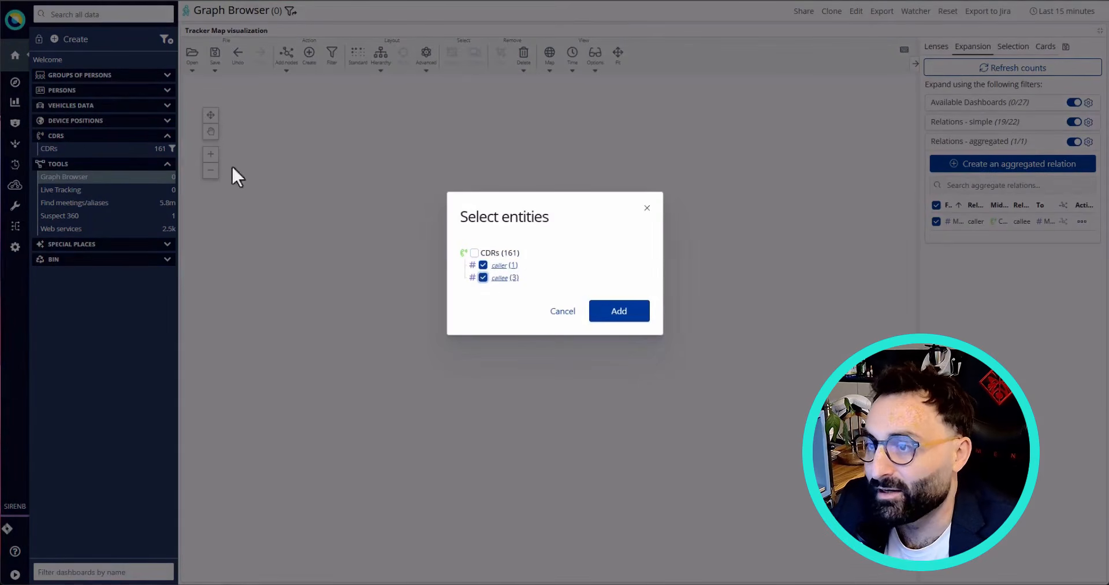
{"action": "left_click", "coordinate": [616, 312]}
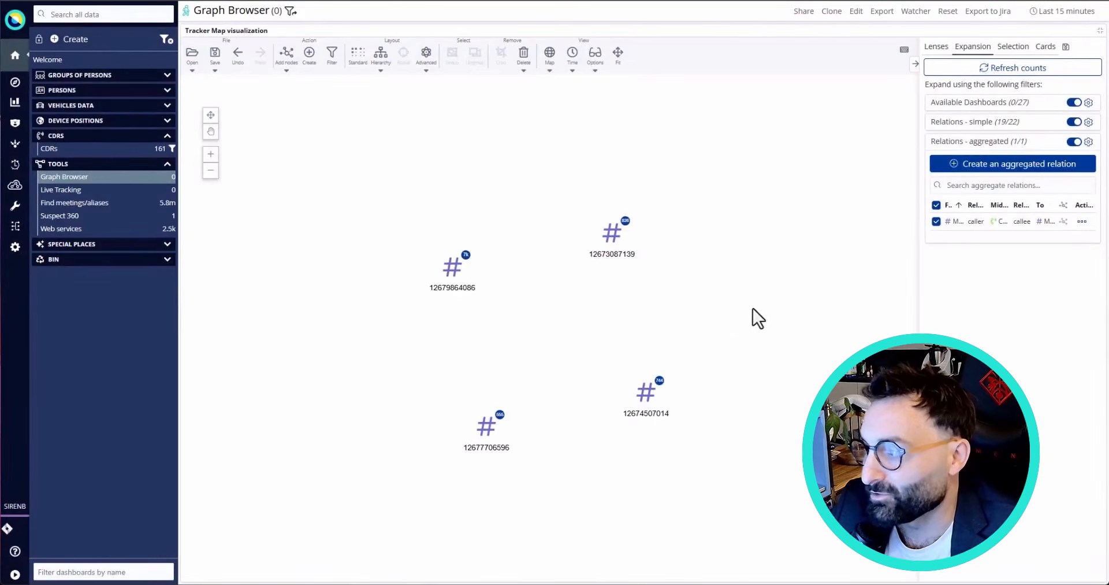
Expand all four phone number nodes in the graph using the aggregated caller-to-callee relation
{"action": "left_click_drag", "start_coordinate": [394, 187], "coordinate": [738, 475]}
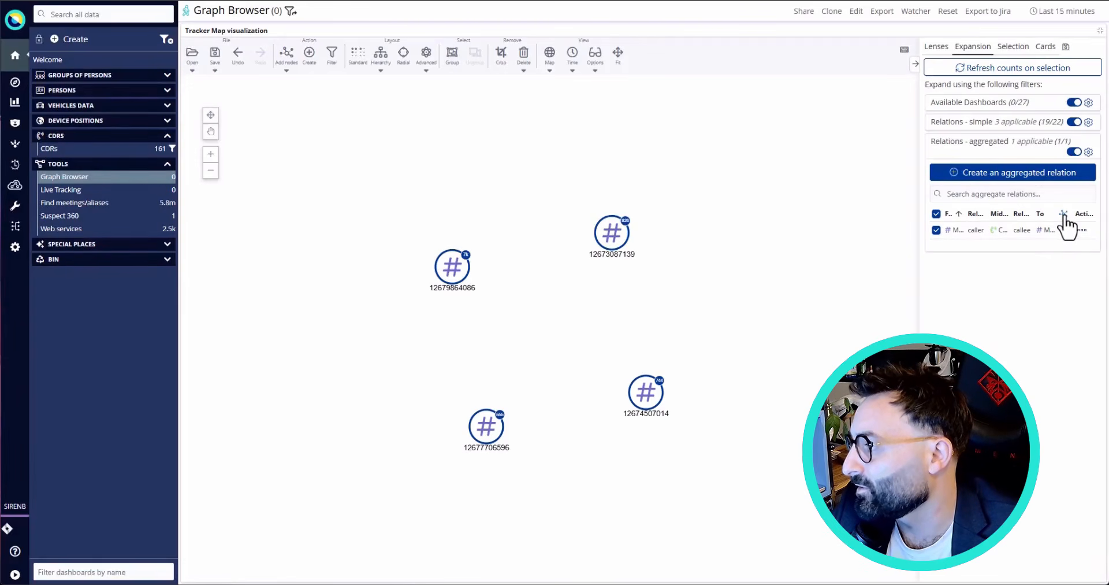
{"action": "left_click", "coordinate": [1063, 215]}
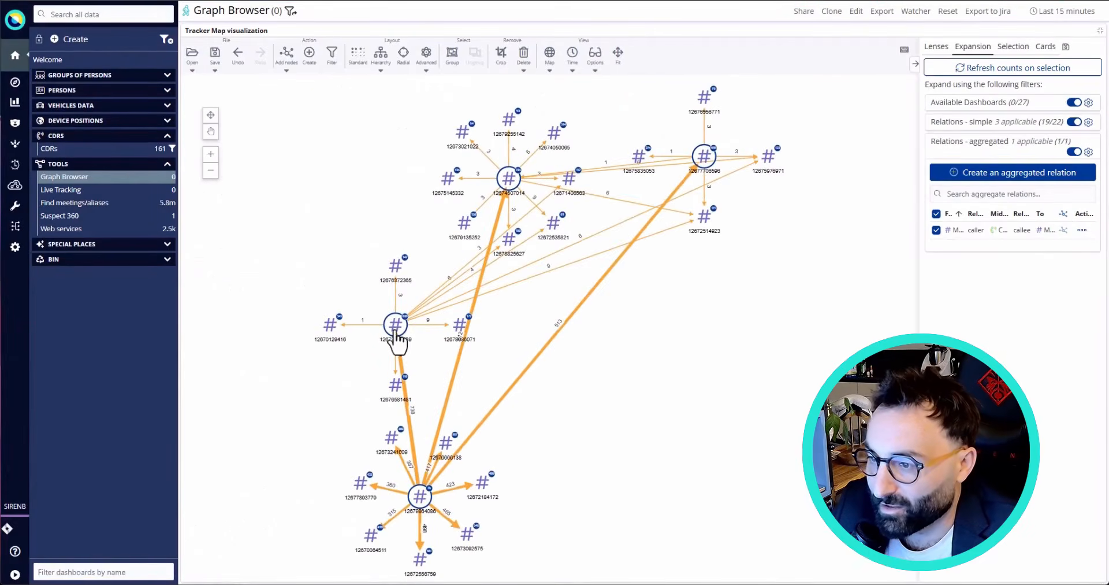
Move the four selected number nodes away from their contacts, and arrange the whole graph with the standard layout
{"action": "left_click_drag", "start_coordinate": [396, 276], "coordinate": [350, 257]}
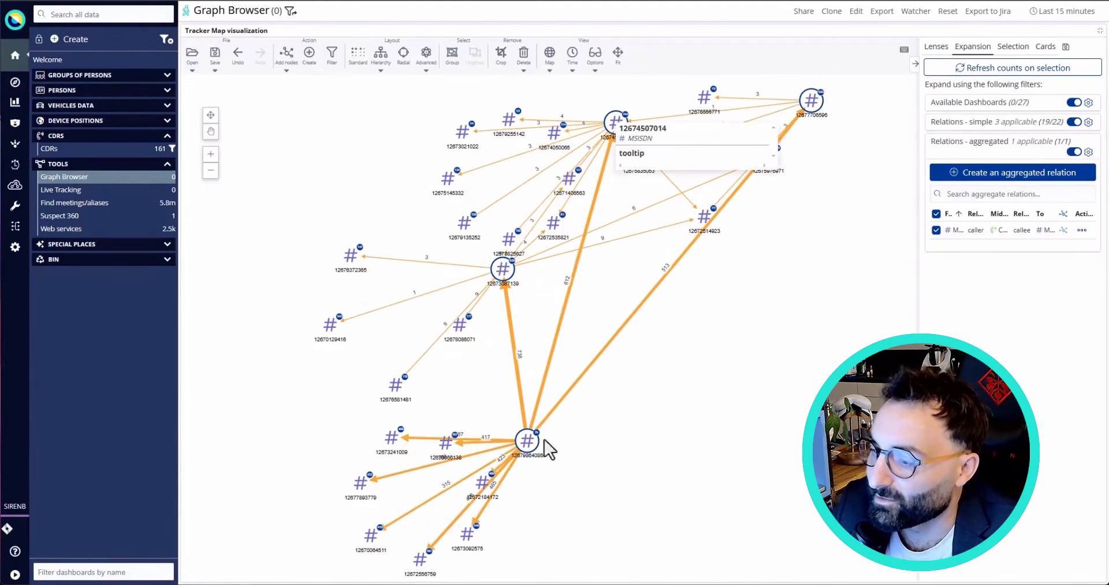
{"action": "left_click_drag", "start_coordinate": [546, 445], "coordinate": [587, 441]}
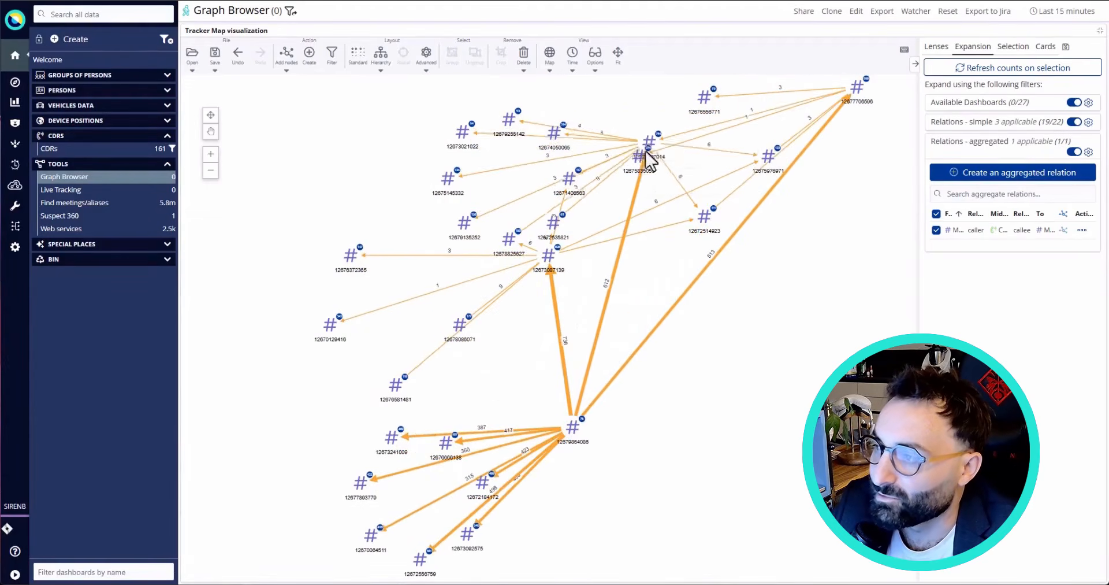
{"action": "left_click", "coordinate": [359, 65]}
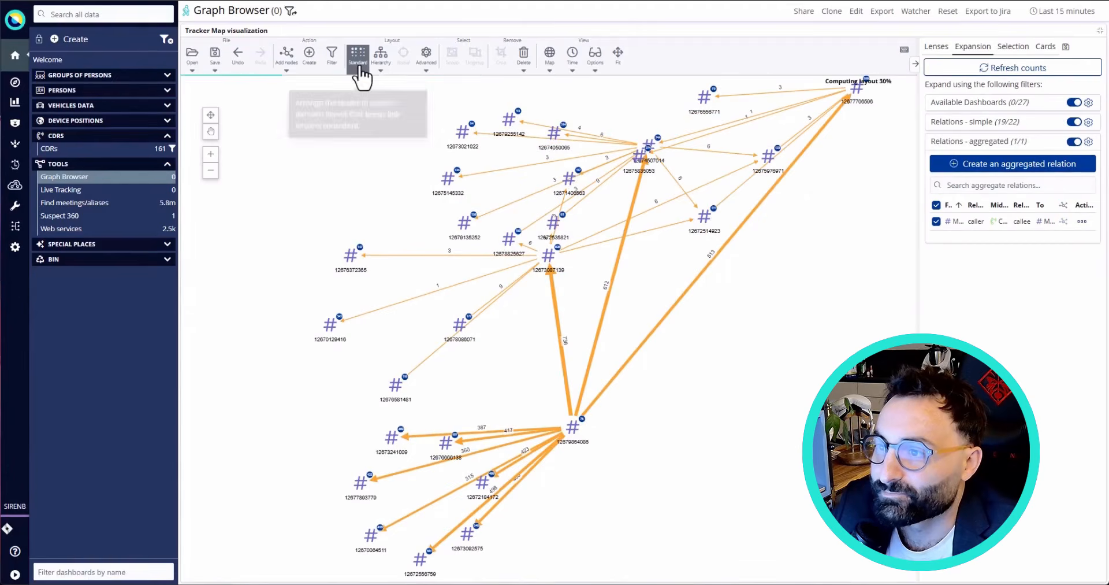
{"action": "left_click", "coordinate": [381, 66]}
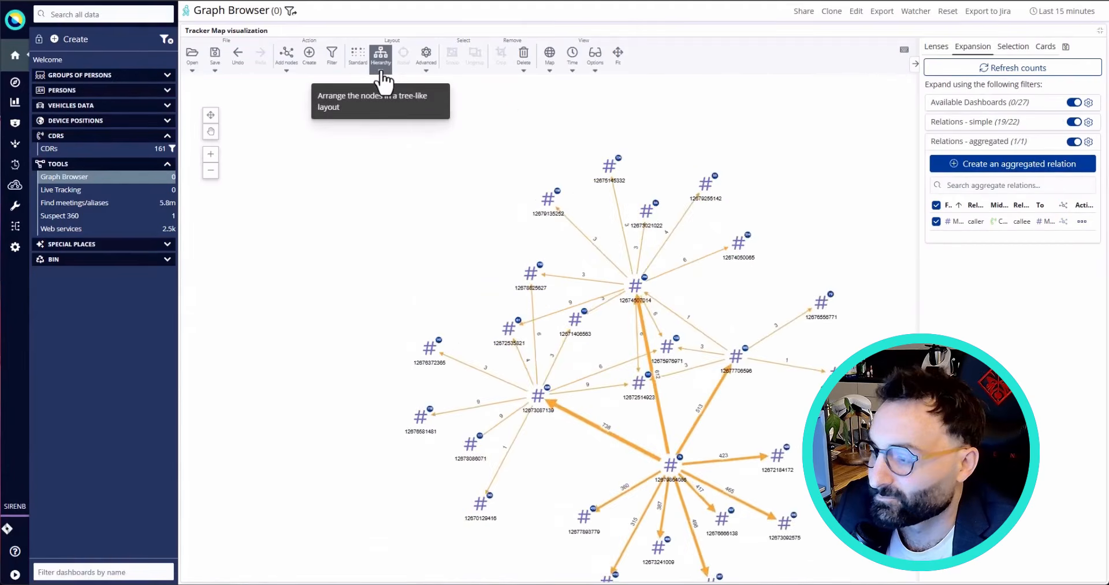
Export the call graph to an image
{"action": "left_click", "coordinate": [215, 68]}
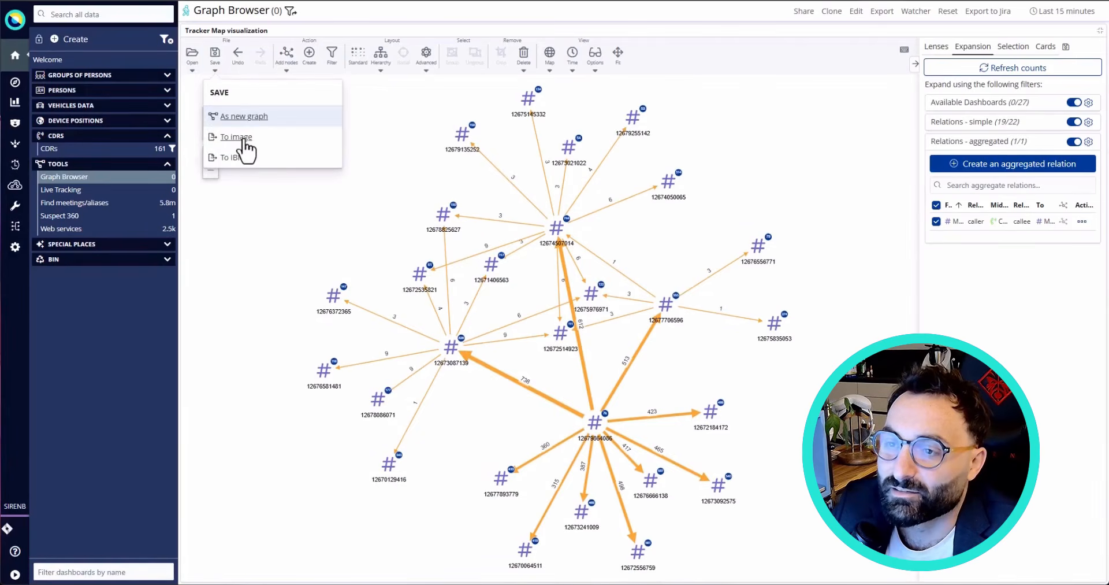
{"action": "left_click", "coordinate": [243, 139]}
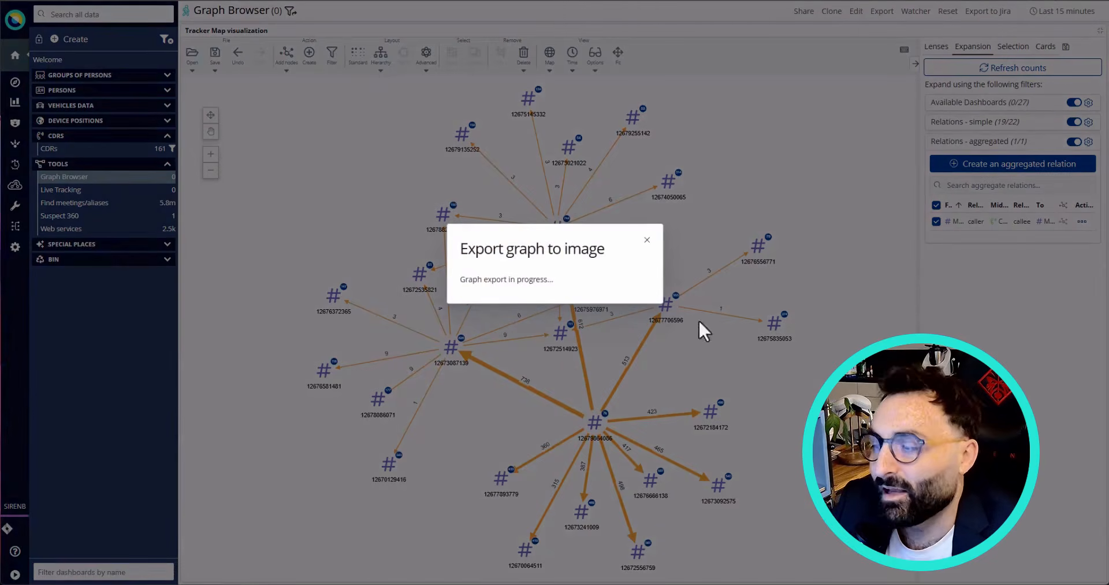